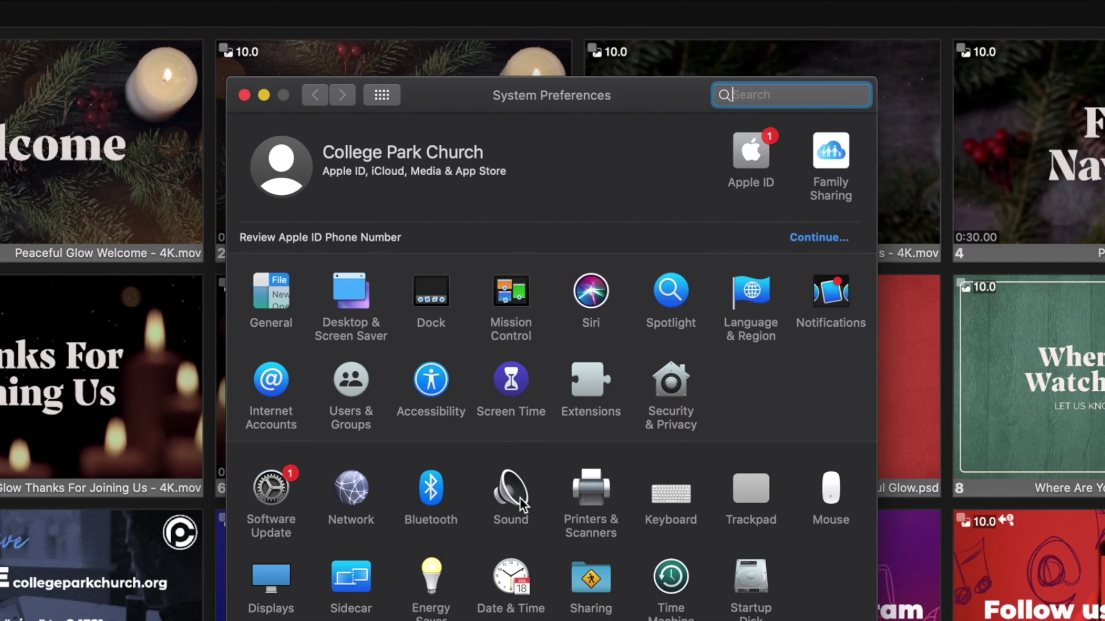
Open the computer's sound settings
click(516, 499)
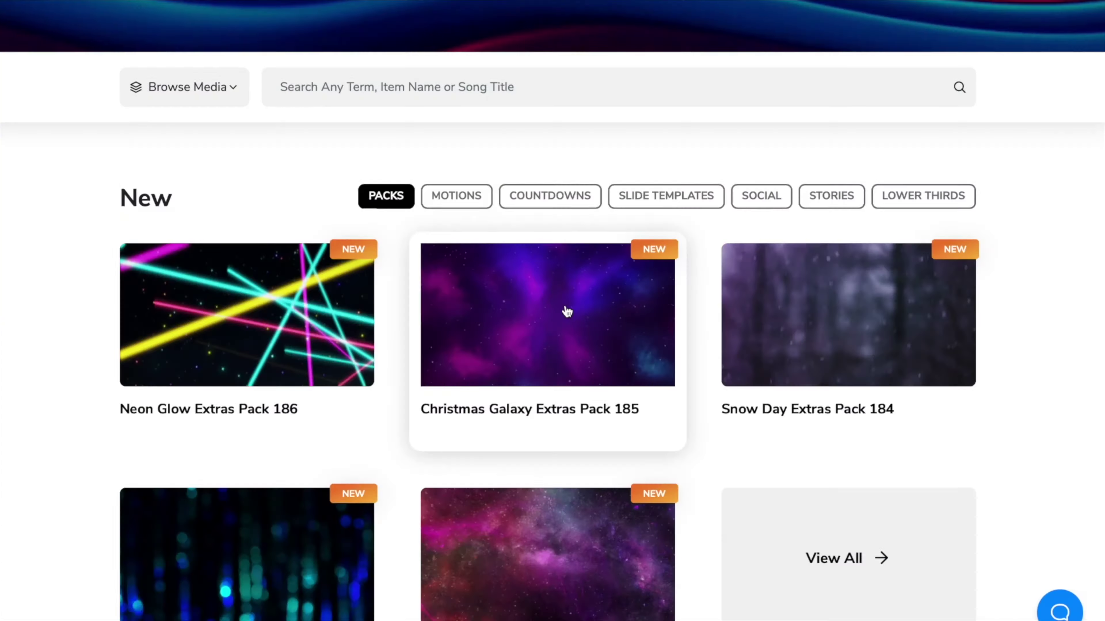
Open the Christmas Galaxy Extras Pack 185 page
click(567, 311)
scroll(592, 521, down, 10)
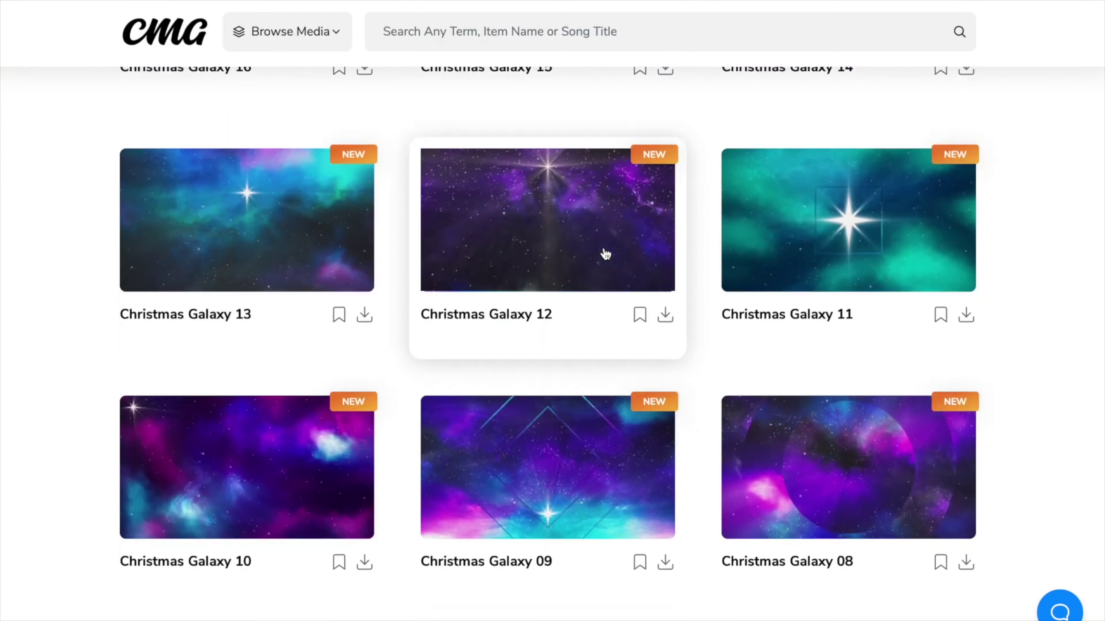
scroll(605, 254, up, 10)
Package and download its motion backgrounds in HD 1920 x 1080, then unlock the CMG browser
click(520, 437)
click(524, 346)
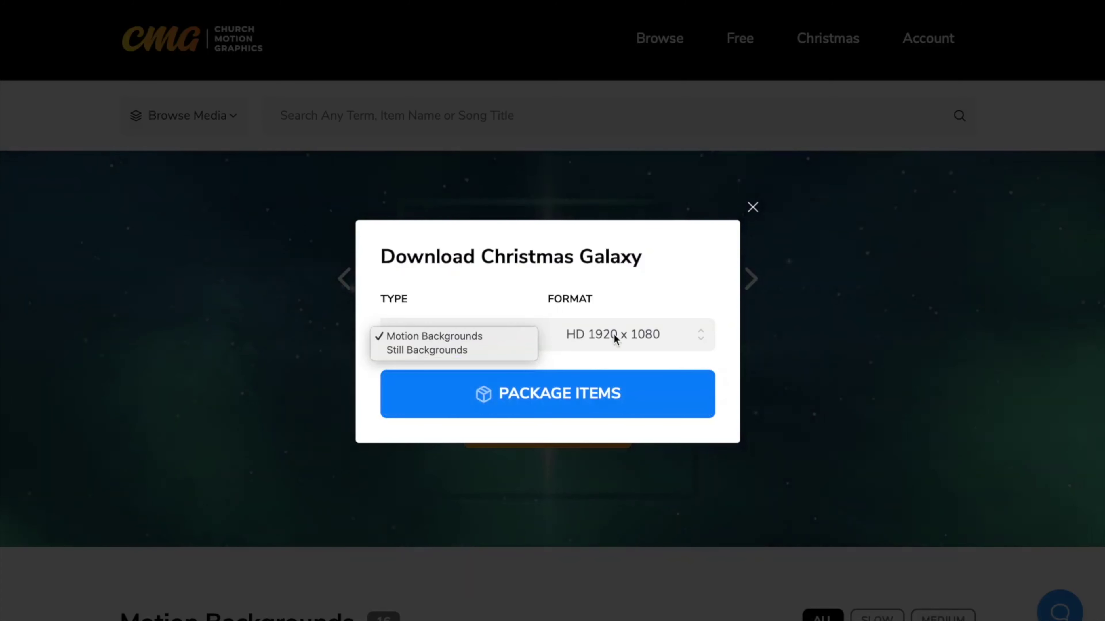
click(609, 334)
click(634, 339)
click(572, 394)
click(560, 297)
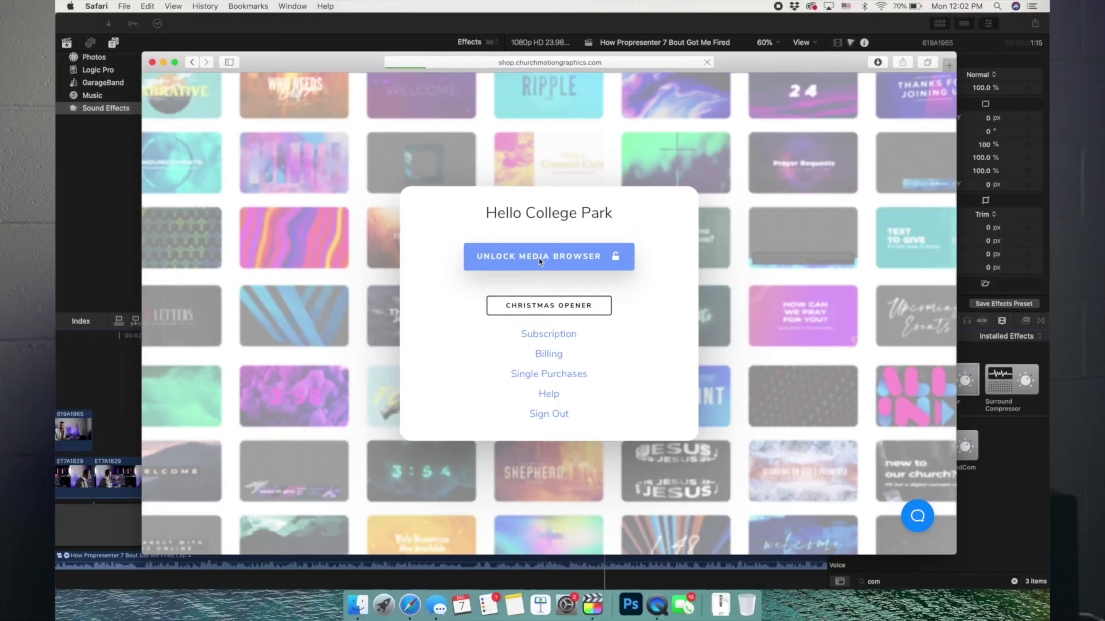
click(539, 256)
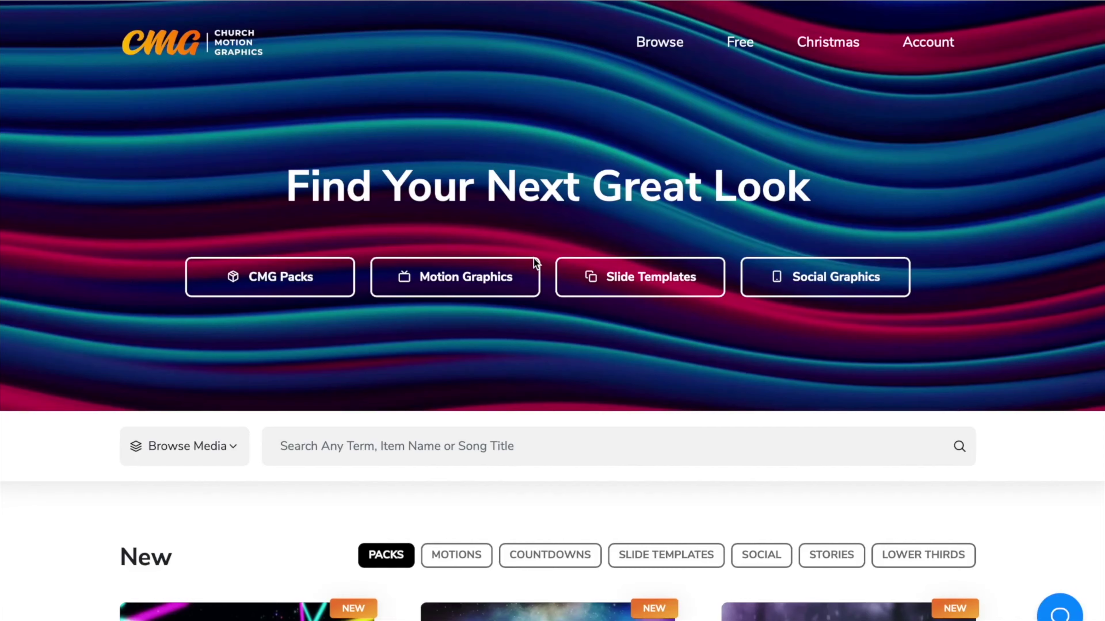
Search for 'new year' and view First Sunday Of The Year Gradient Beige Box's version options
scroll(538, 272, down, 5)
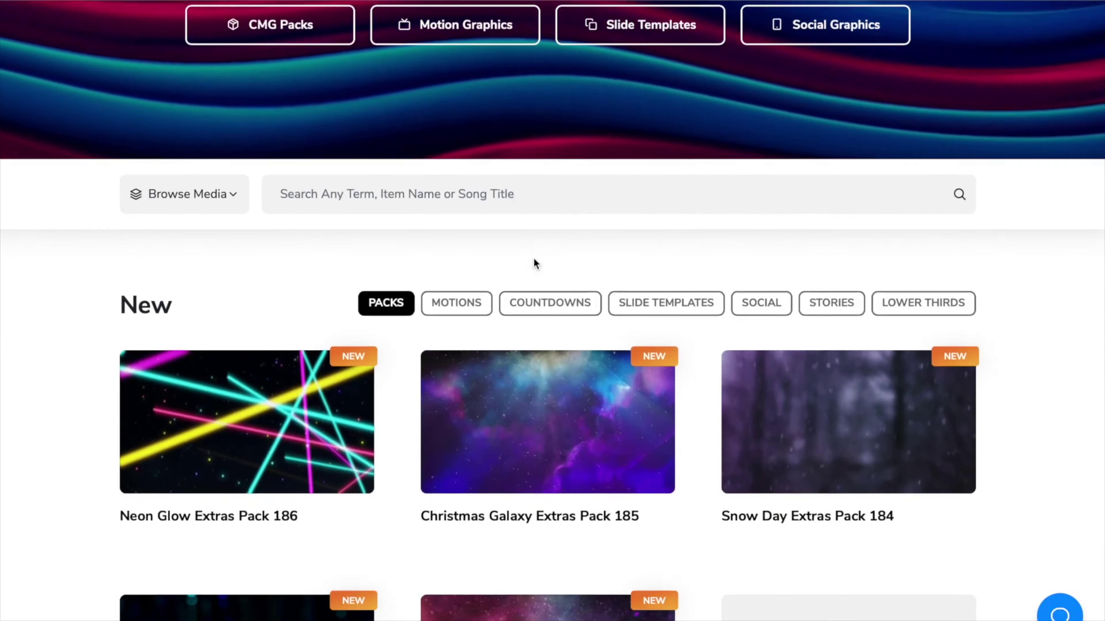
scroll(536, 263, down, 15)
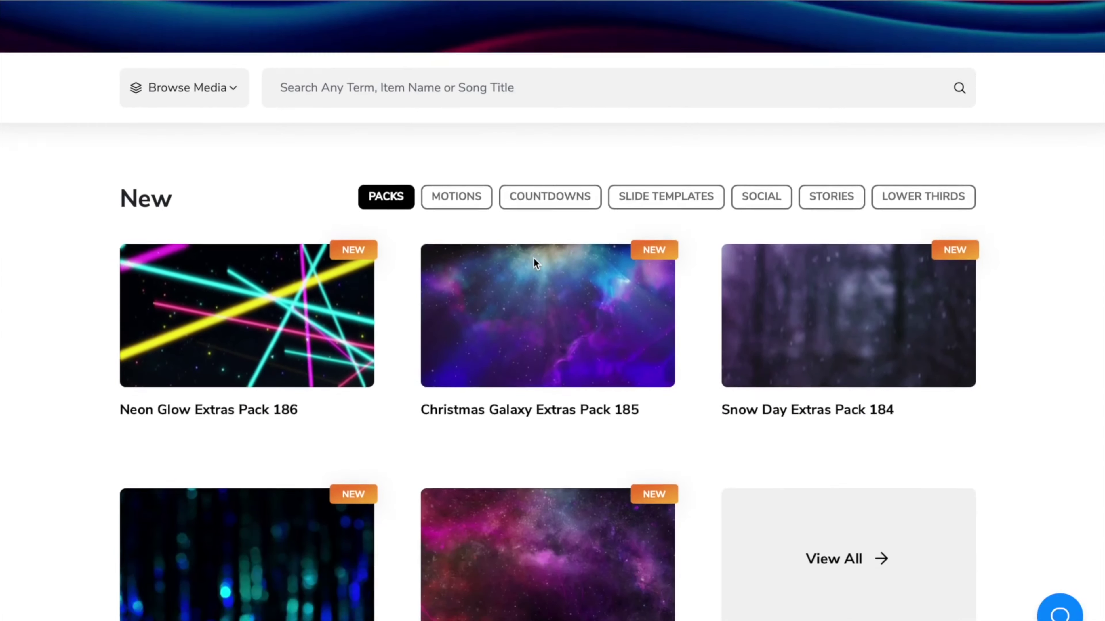
scroll(536, 263, up, 15)
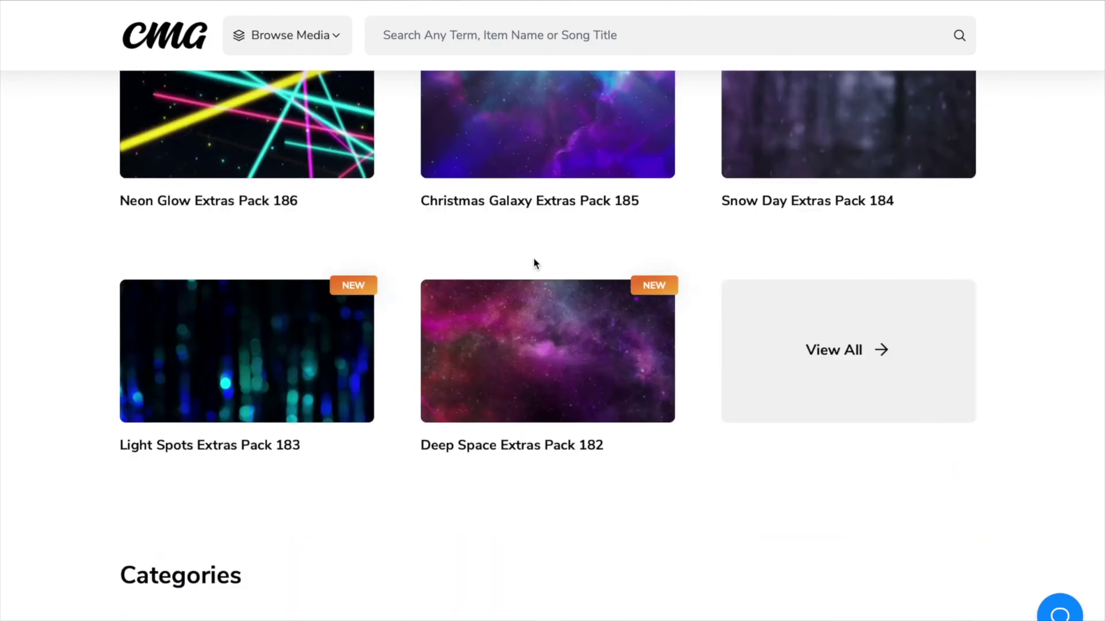
scroll(536, 263, down, 5)
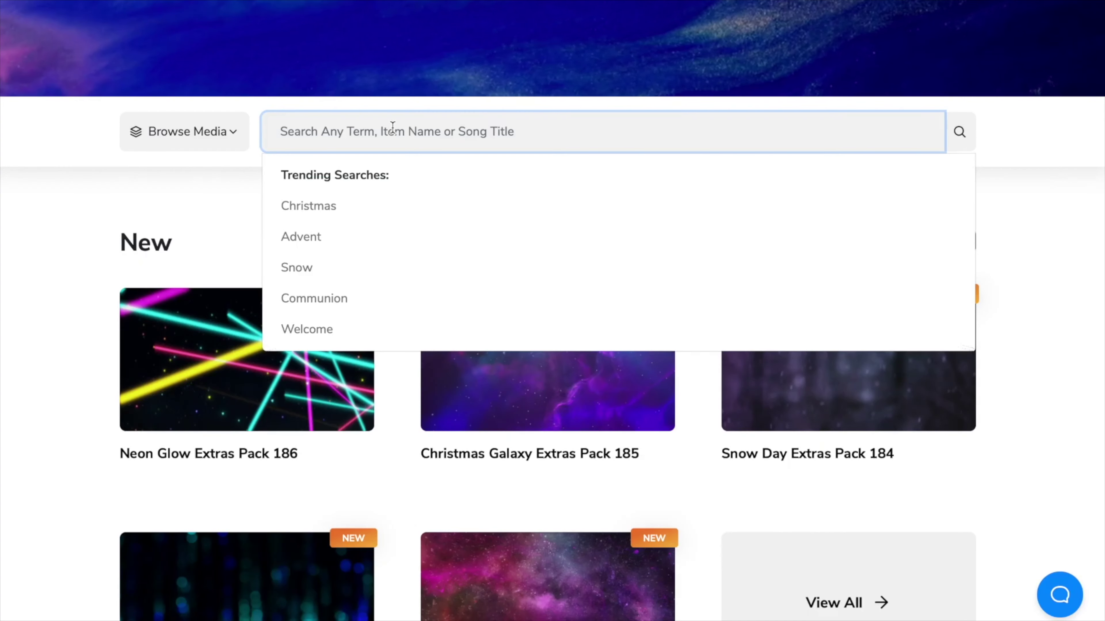
text(ew ye)
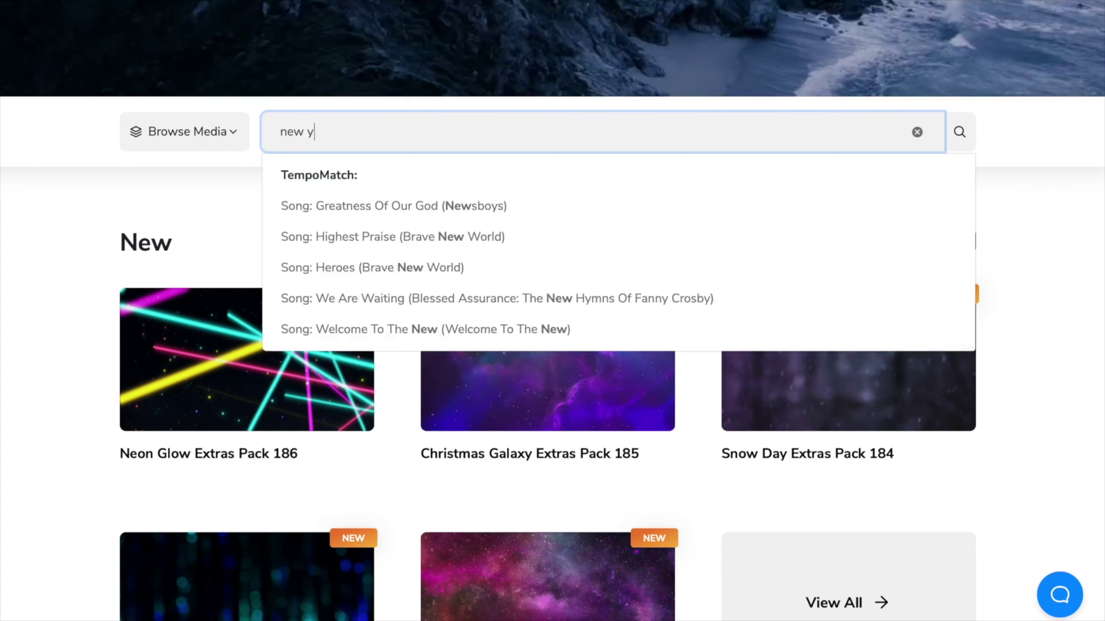
text(ar)
key(Return)
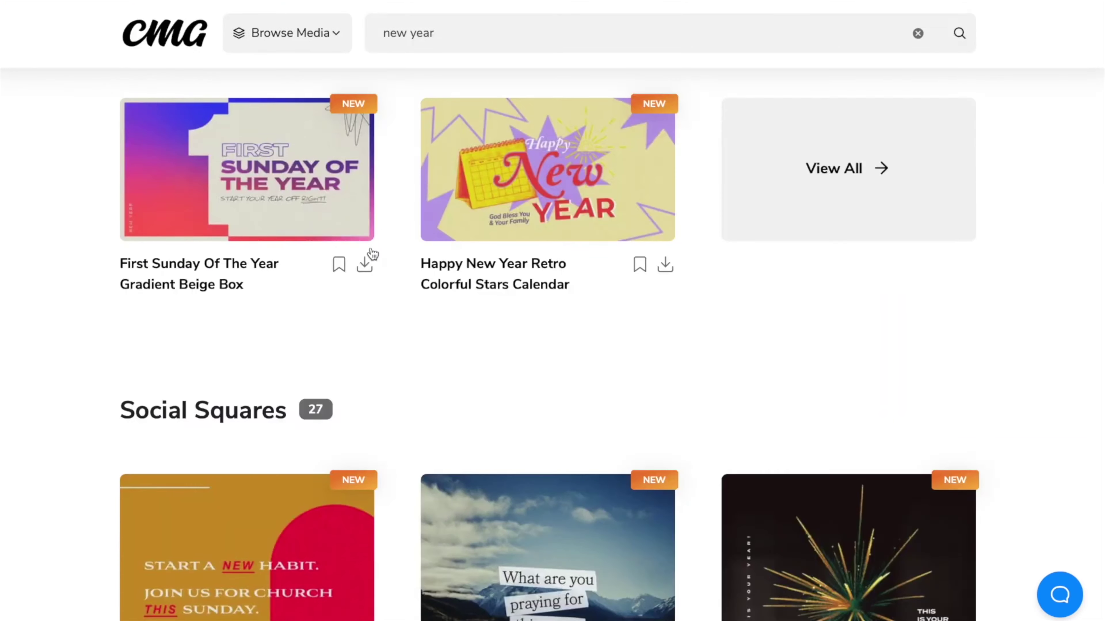
click(298, 178)
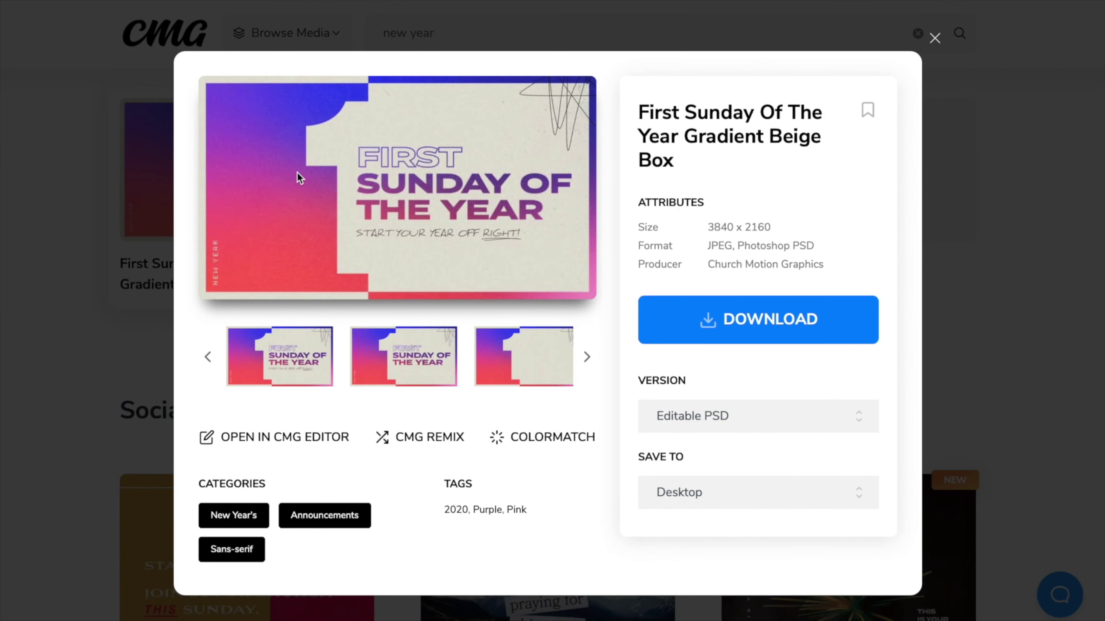
click(834, 412)
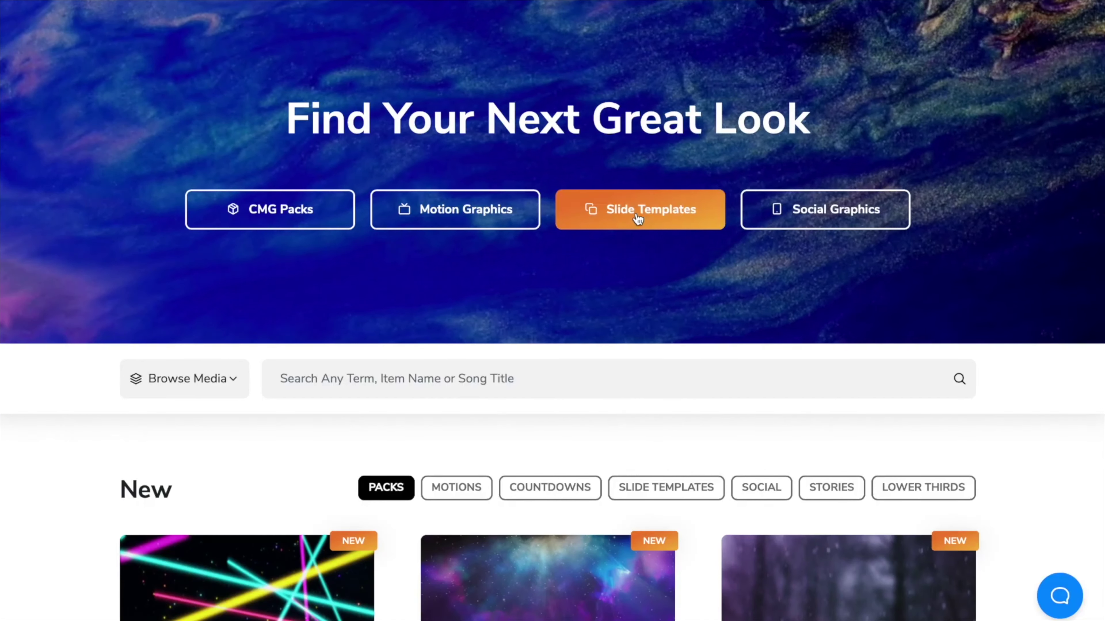
Browse the Slide Templates collection
click(636, 209)
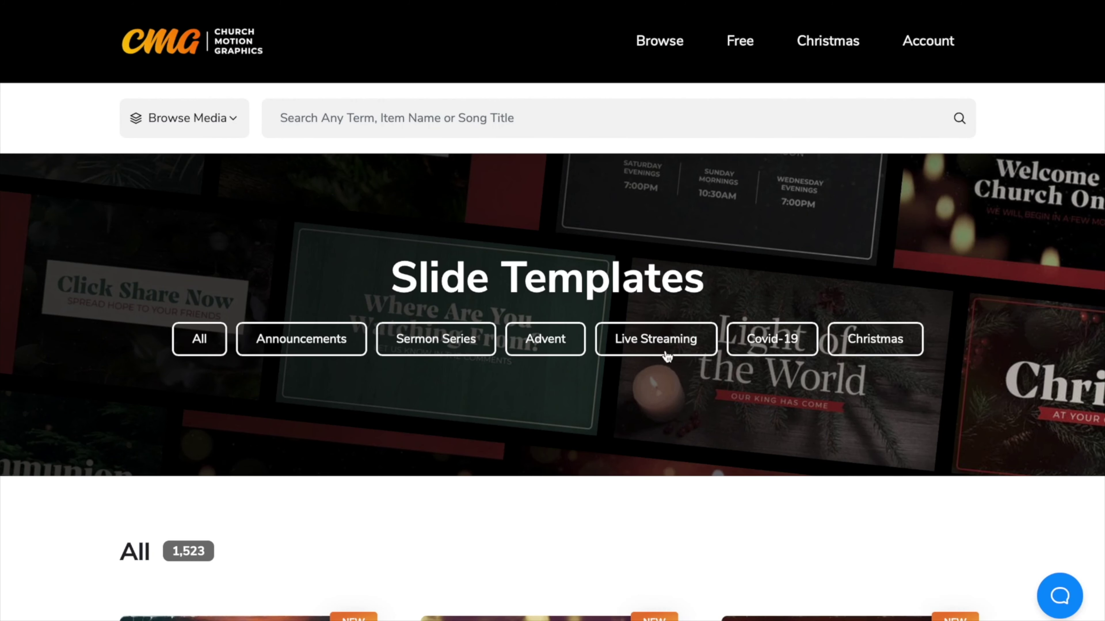
scroll(697, 540, down, 10)
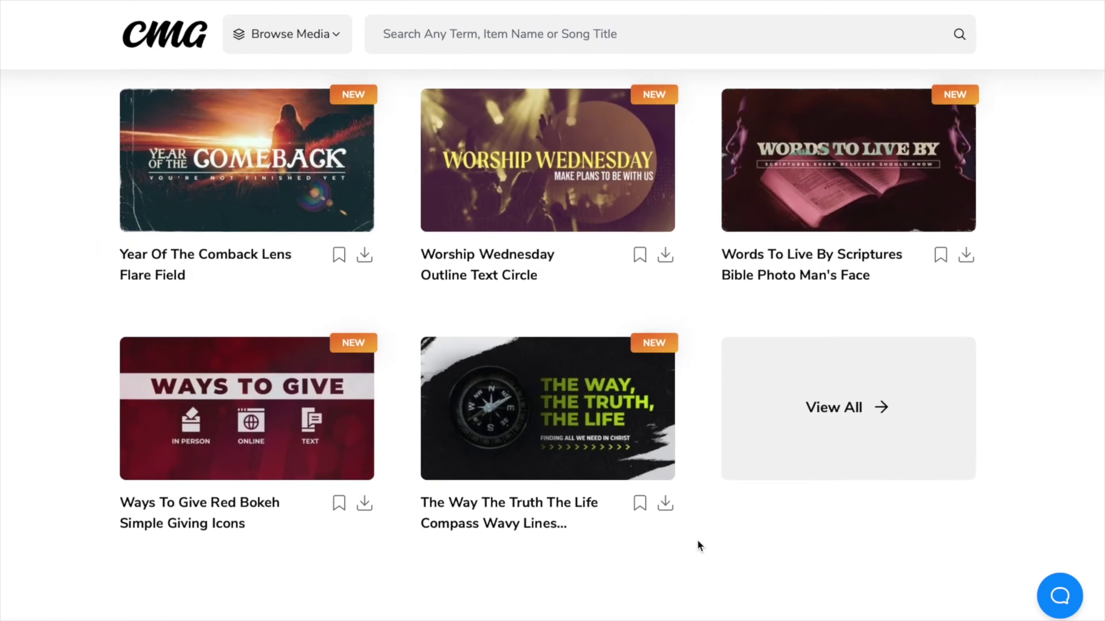
scroll(697, 540, down, 5)
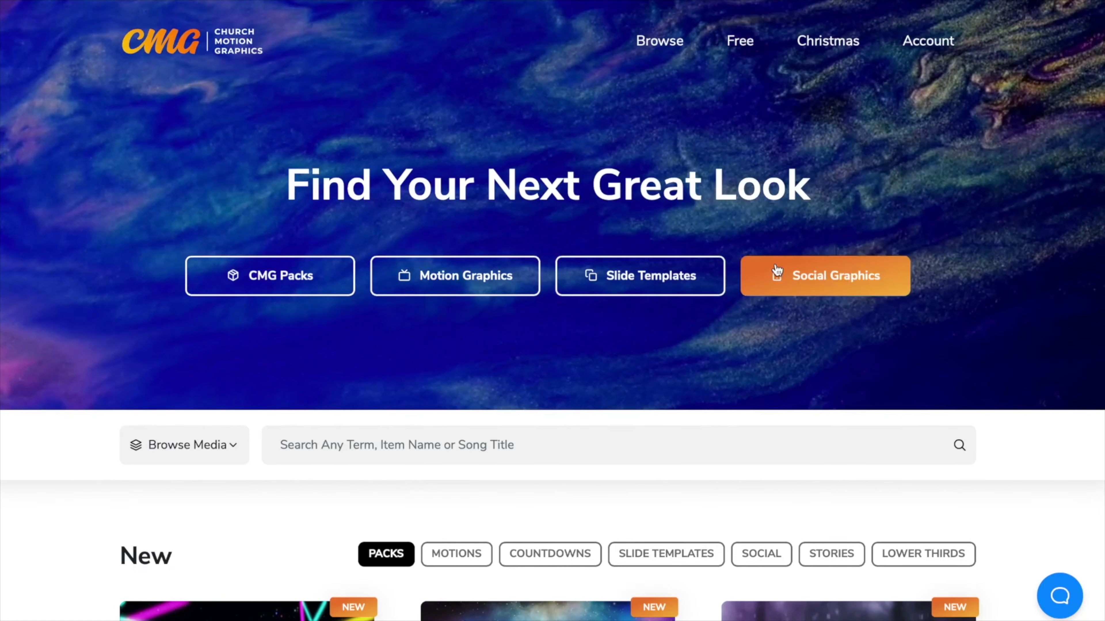
Browse Social Graphics and open the Worship Is Not About Us graphic
click(764, 277)
scroll(795, 265, down, 5)
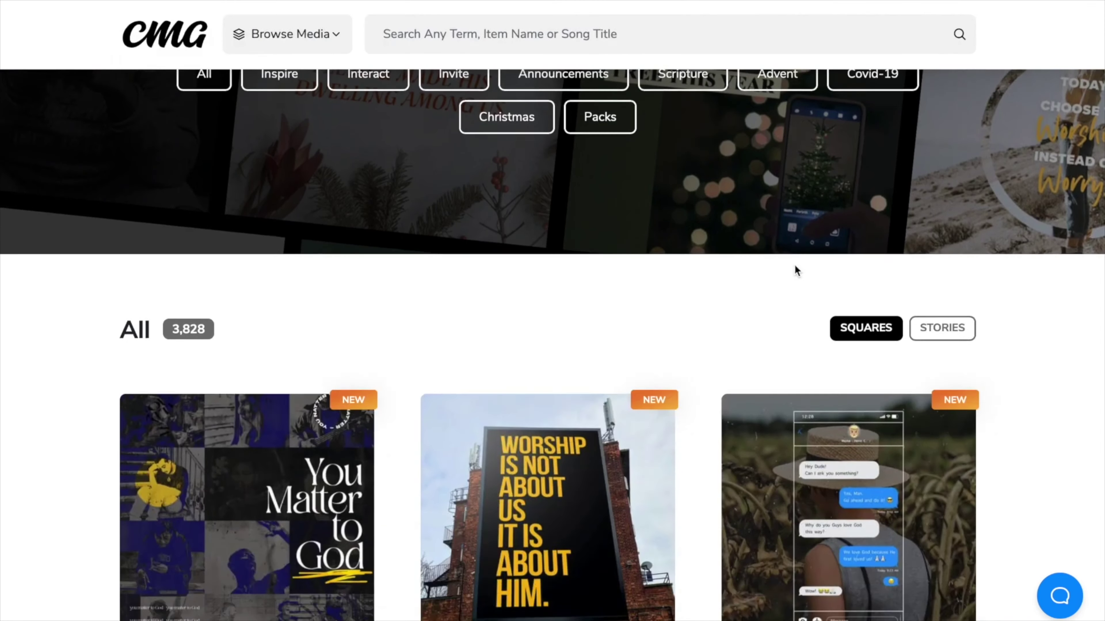
scroll(795, 266, down, 10)
scroll(796, 270, down, 10)
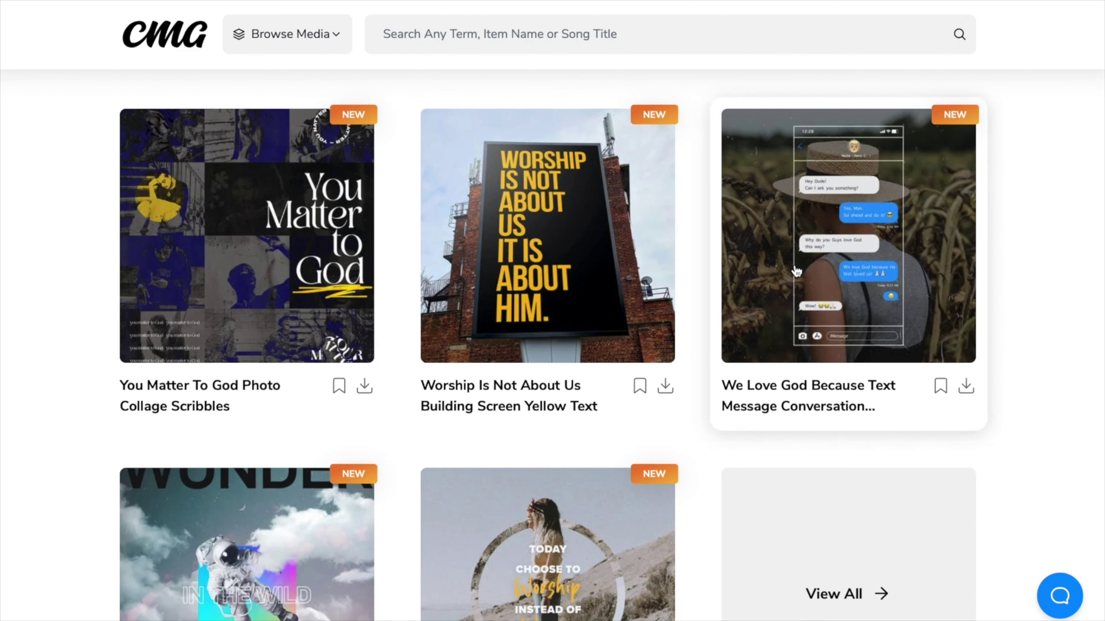
click(534, 306)
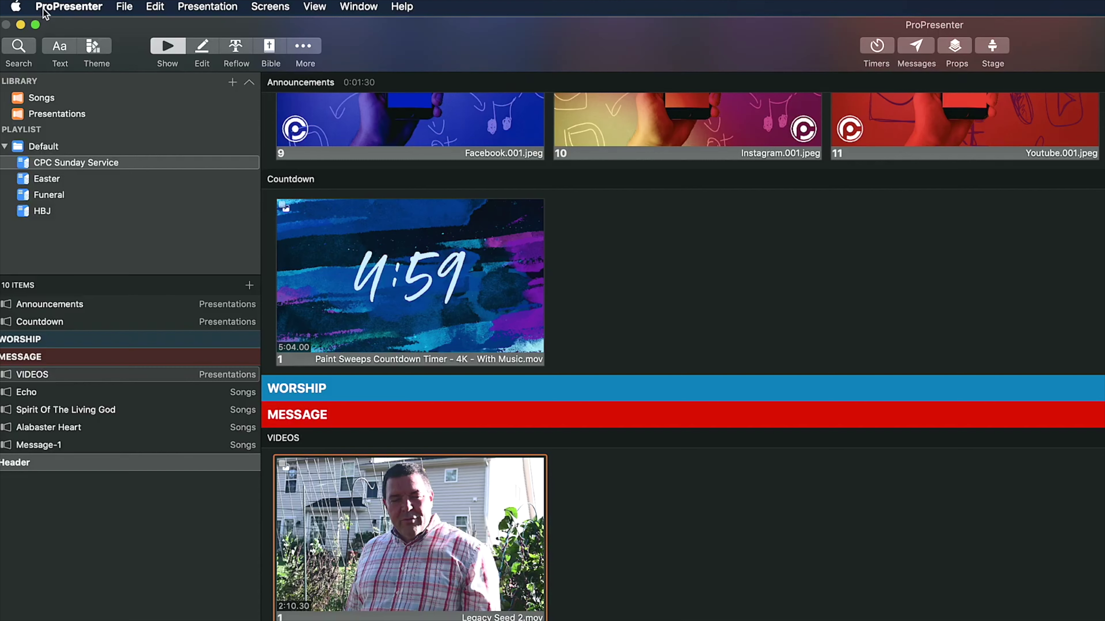
In Preferences' Audio settings, set the Main Device to AudioBox USB
click(45, 9)
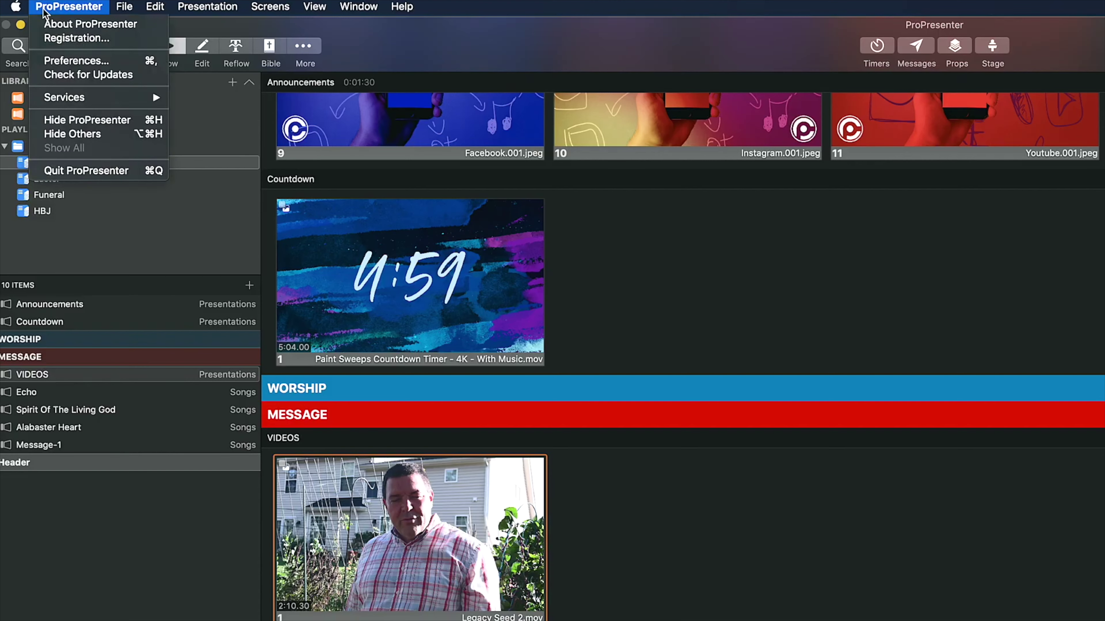
click(84, 63)
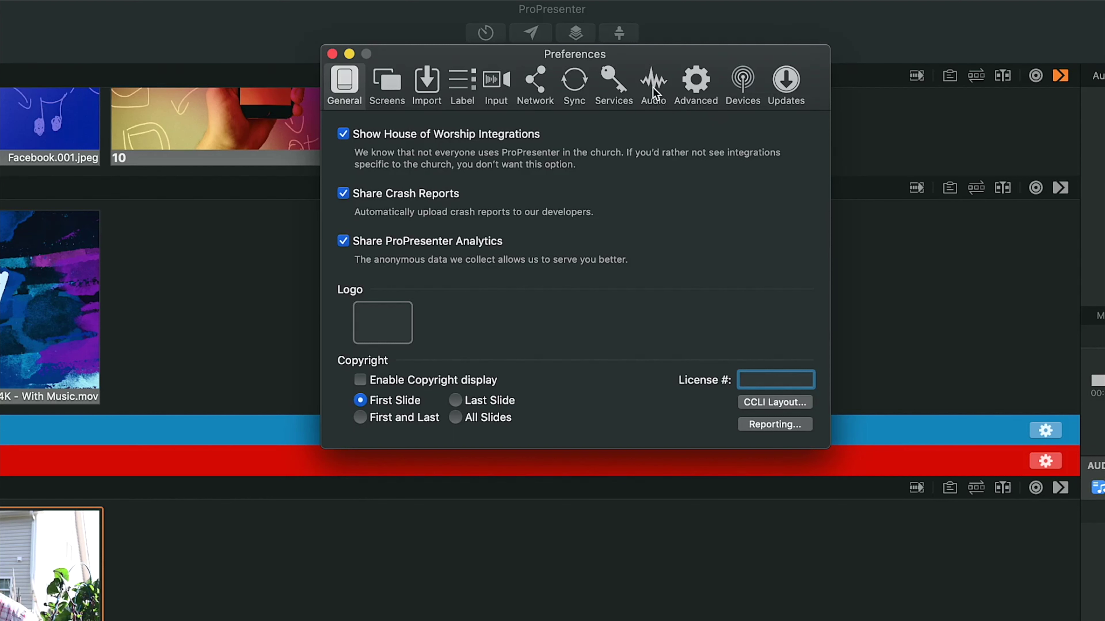
click(653, 92)
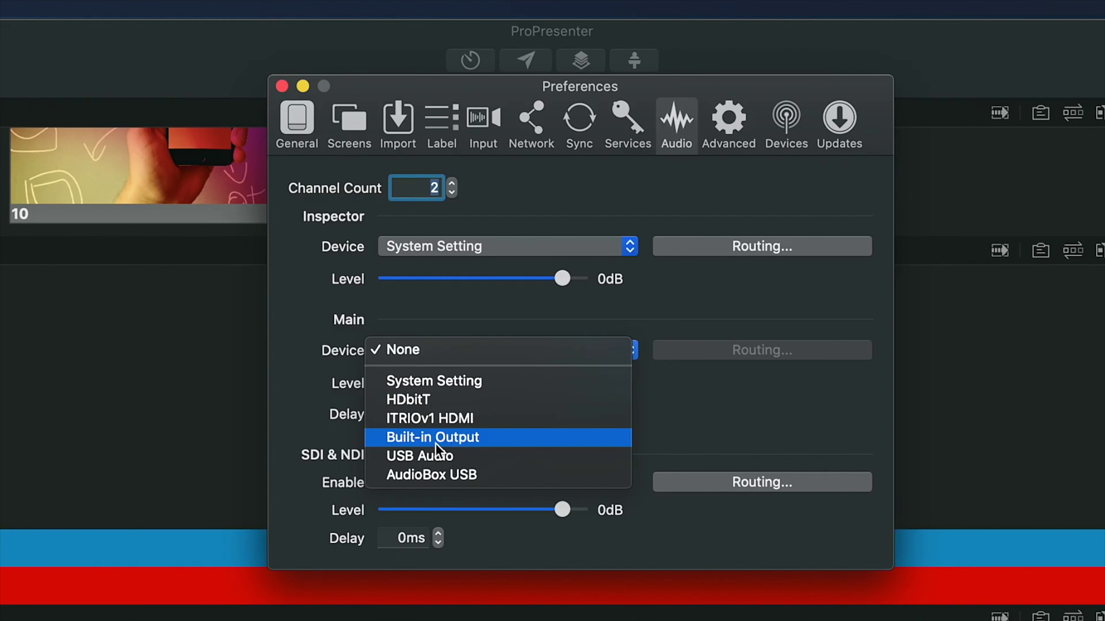
click(431, 475)
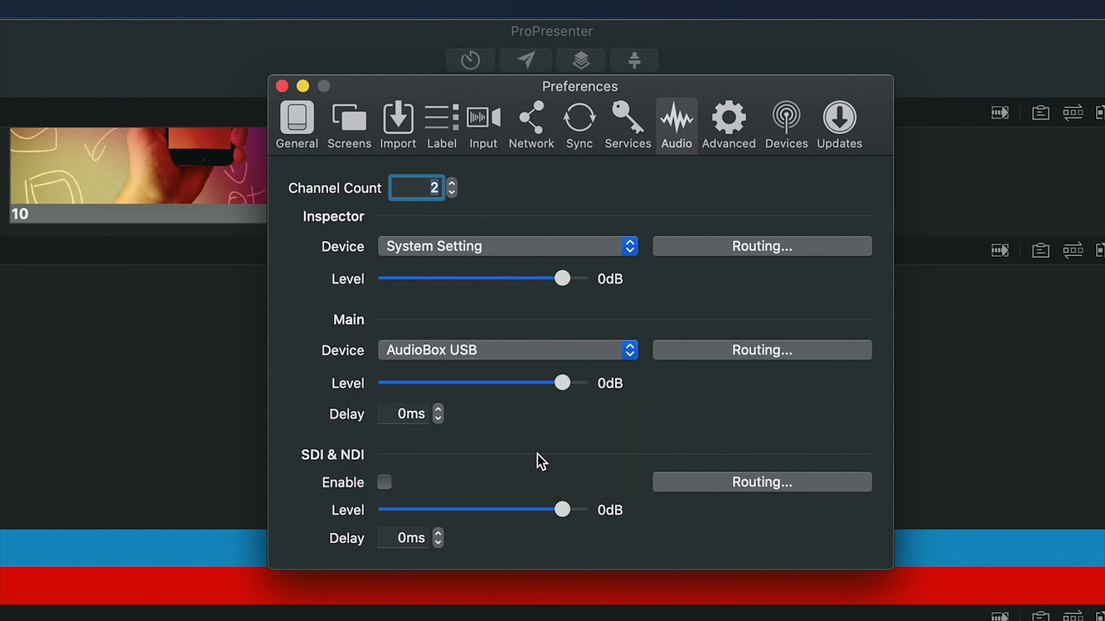
Close the Preferences window to return to the main window showing Legacy Seed 2.mov
click(282, 86)
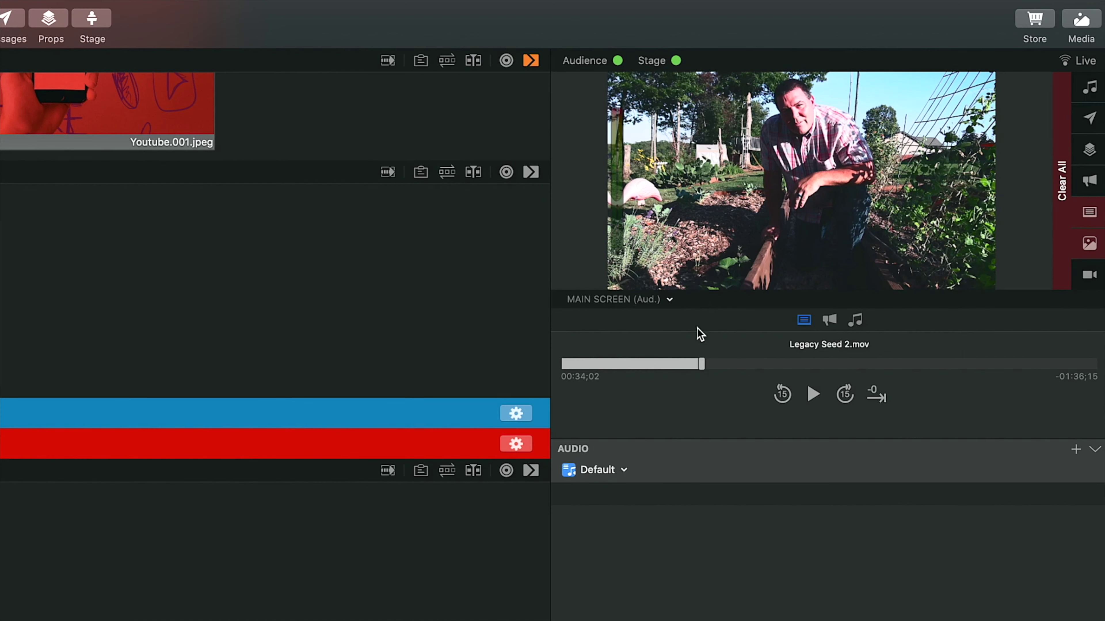